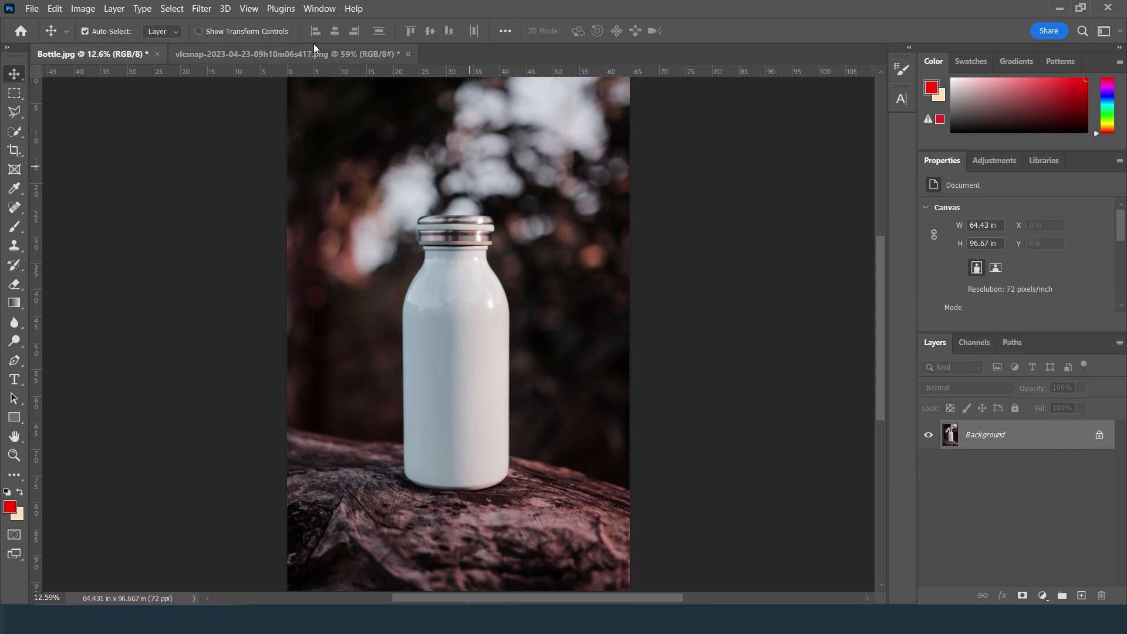
Duplicate the Background layer as a new layer via copy
left_click(114, 8)
mouse_move(140, 23)
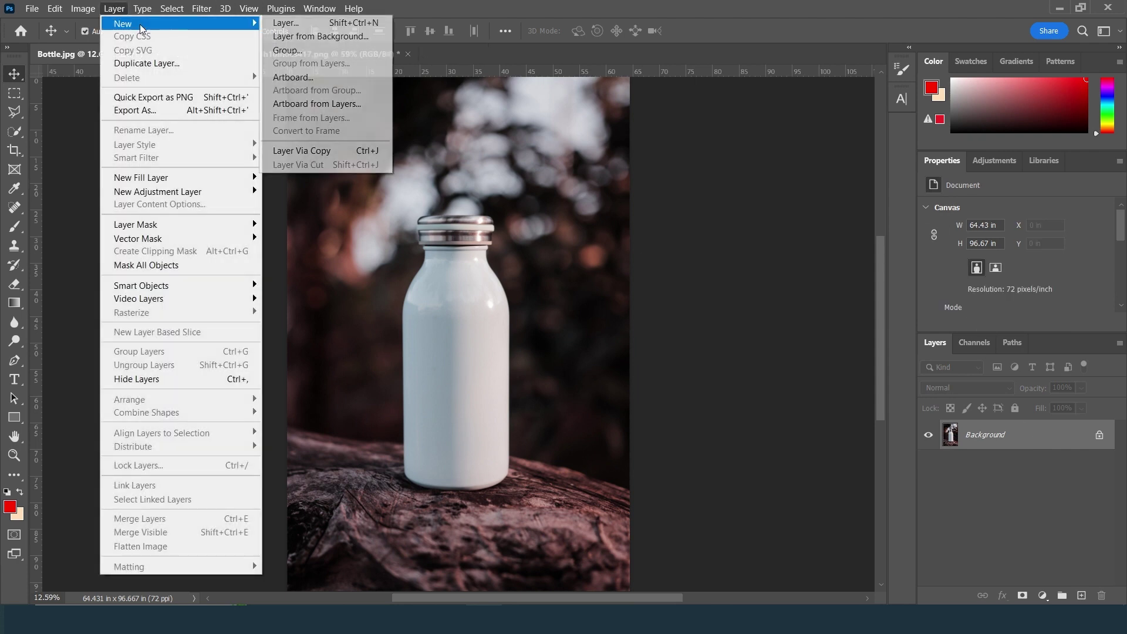
left_click(326, 153)
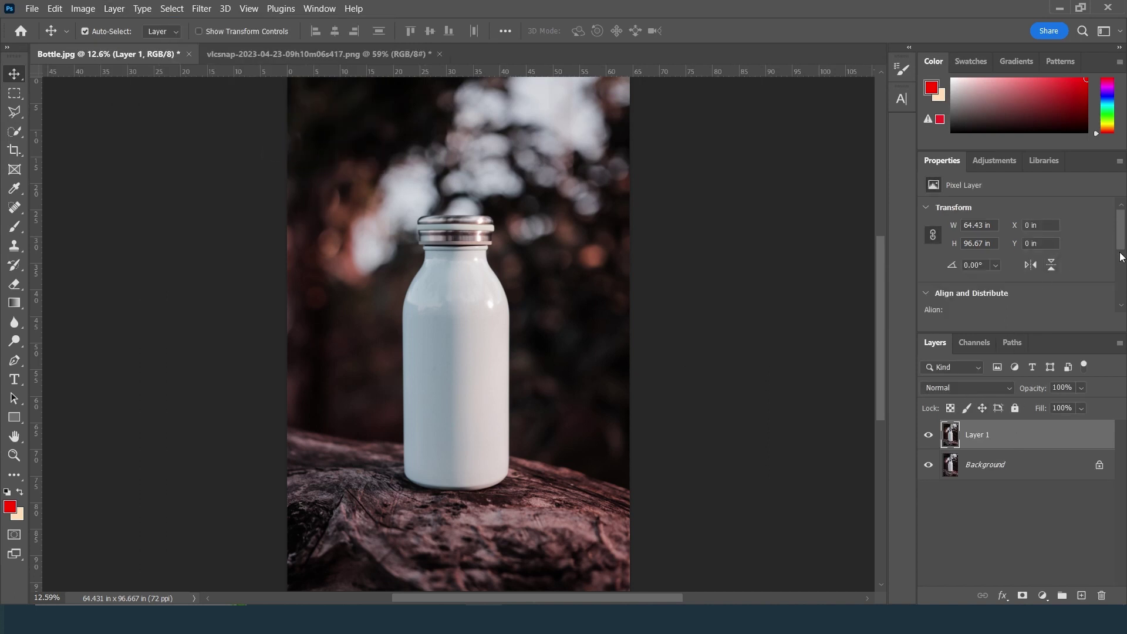
Remove the background from the copied bottle layer, toggling the original Background layer's visibility to check the cutout
left_click_drag(1119, 232, 1119, 282)
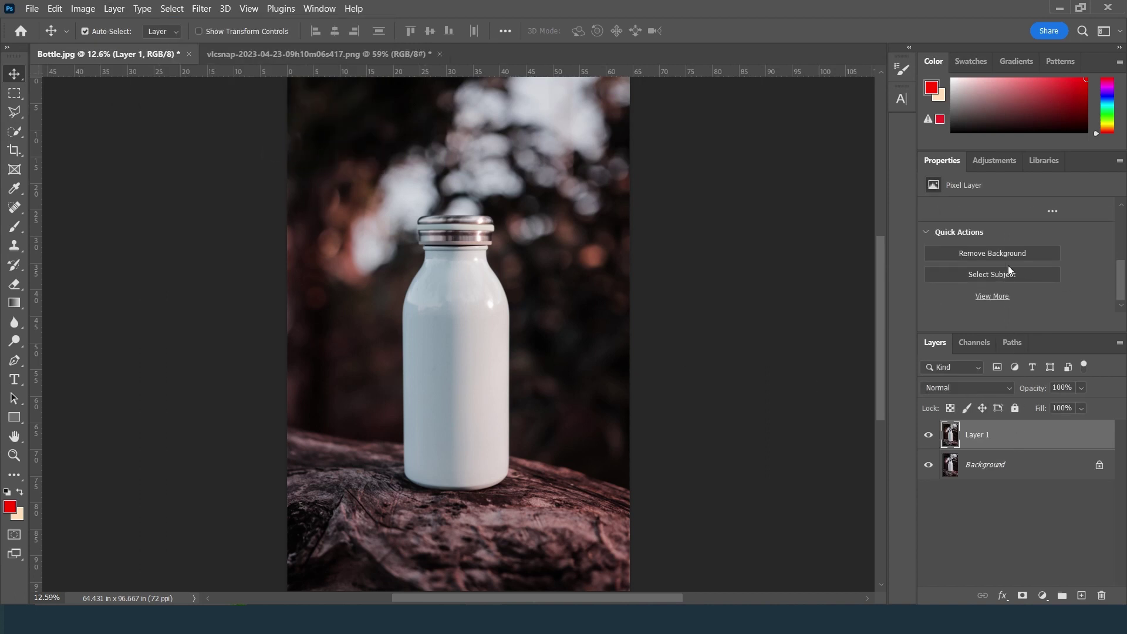
left_click(989, 253)
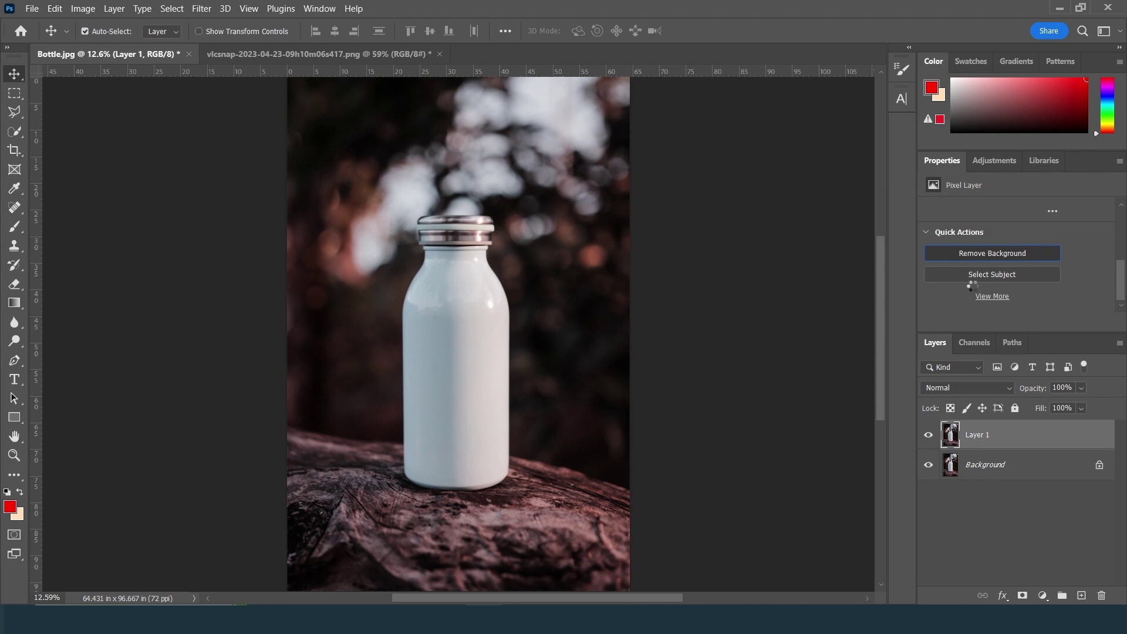
left_click(927, 465)
left_click(929, 465)
left_click(930, 465)
left_click(928, 464)
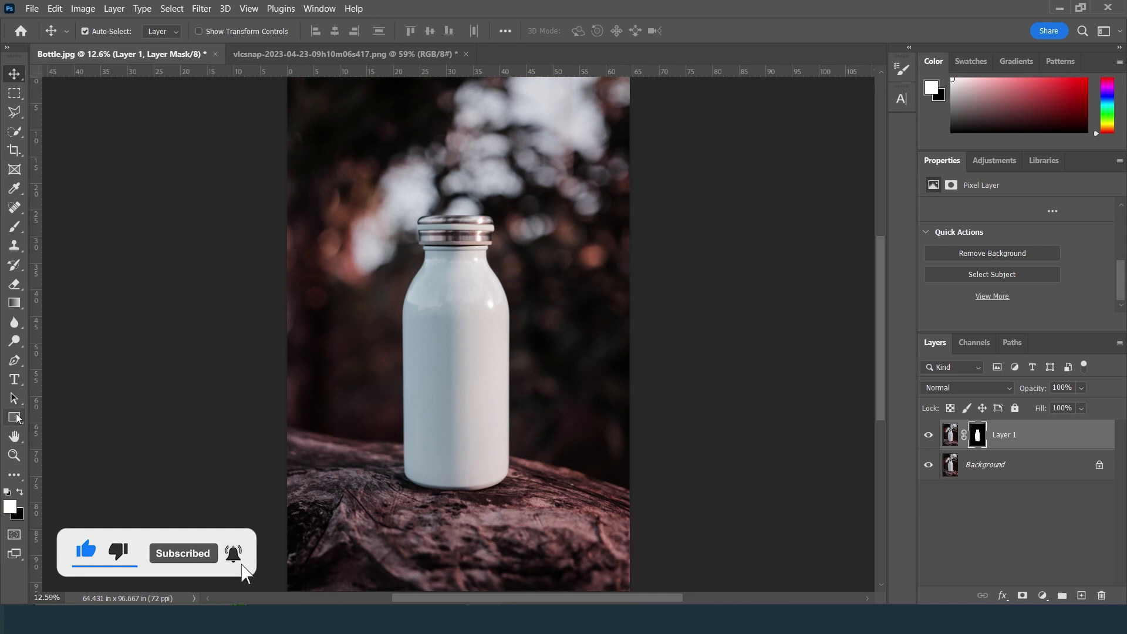
Draw a filled rectangle shape about 21 × 42 in over the bottle's body, from below the neck to the base
left_click(15, 417)
left_click_drag(396, 273, 511, 492)
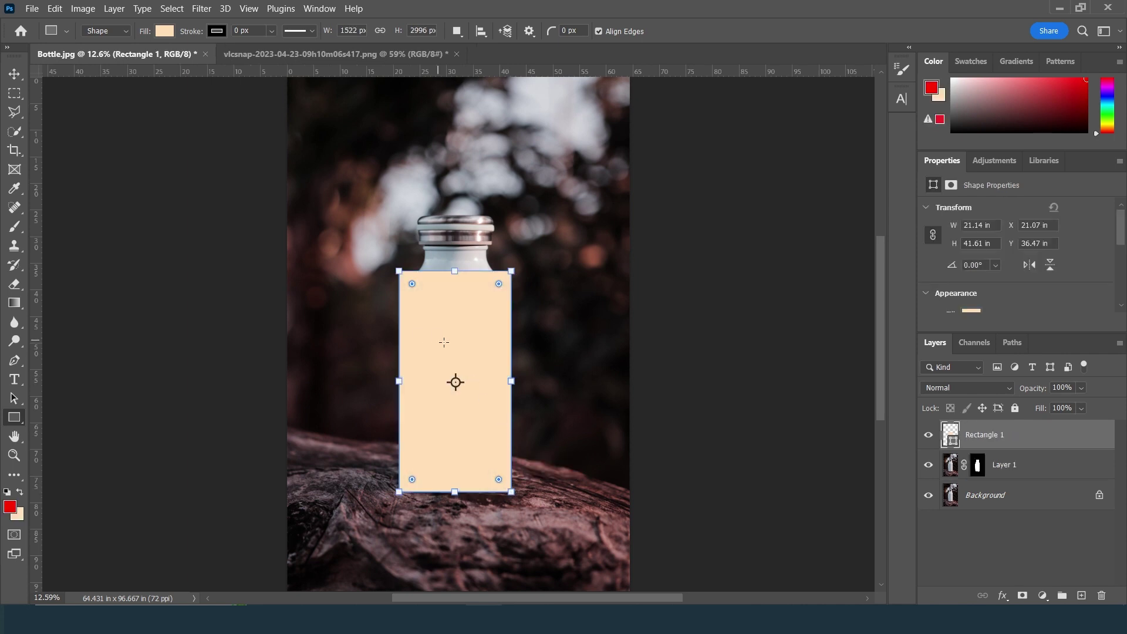
left_click(55, 8)
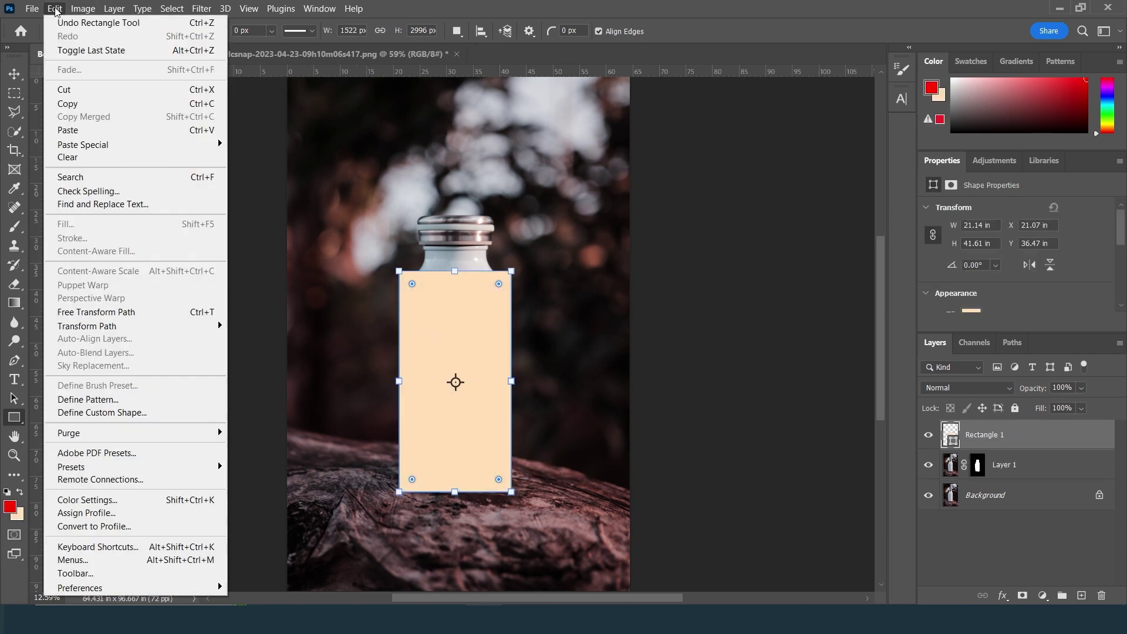
mouse_move(140, 332)
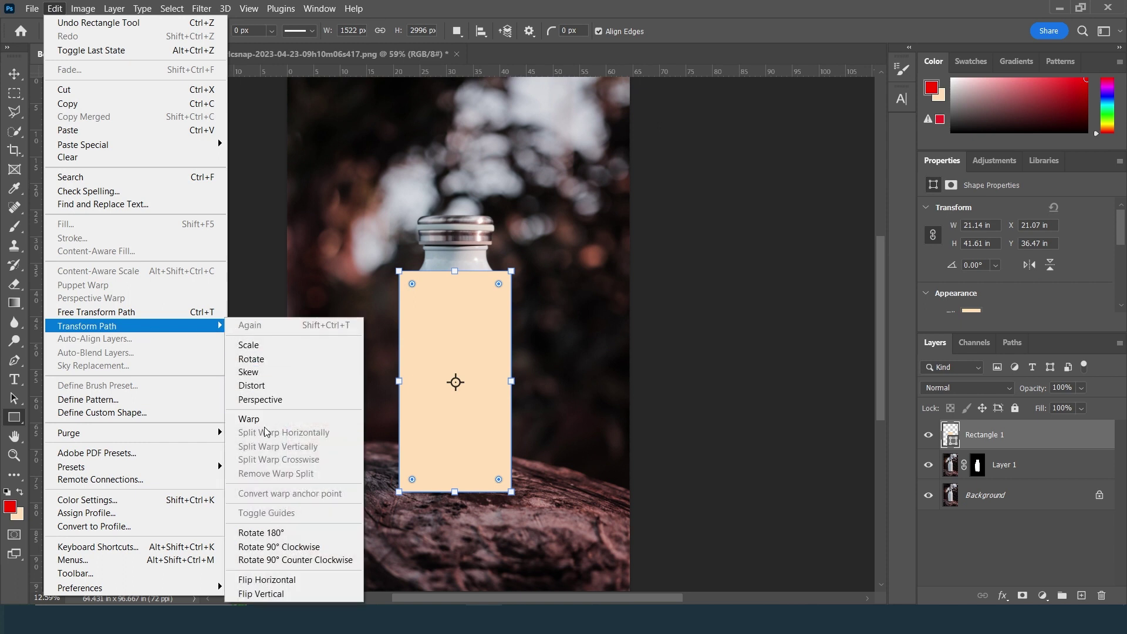
left_click(317, 420)
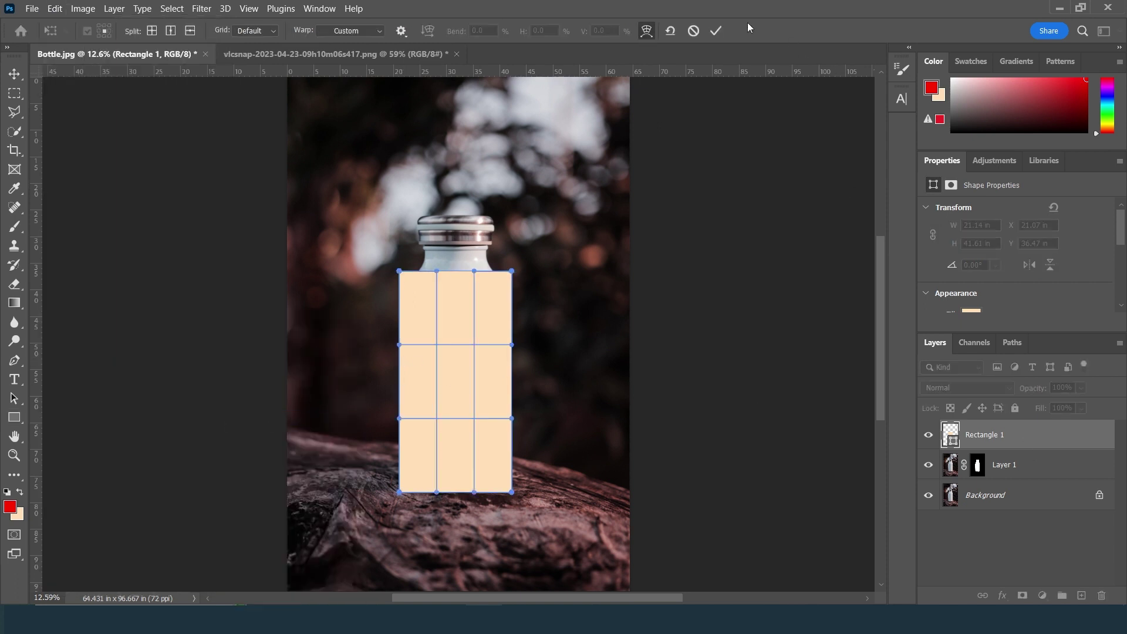
left_click(694, 31)
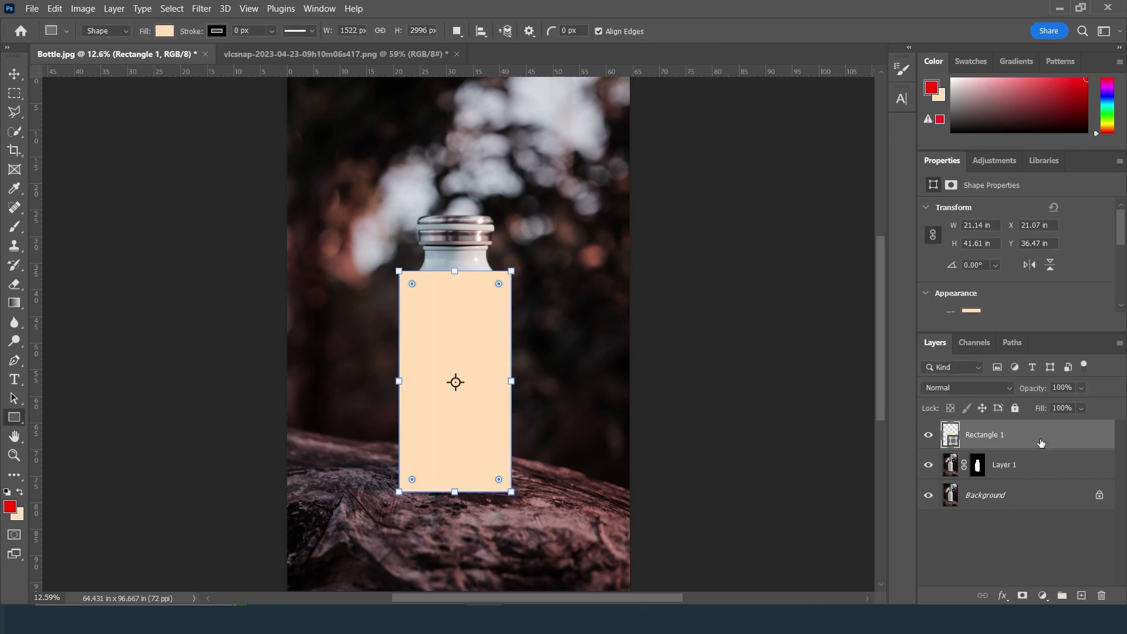
Convert the rectangle layer to a smart object and warp its top edge upward into a curve across the bottle's shoulder
right_click(1041, 442)
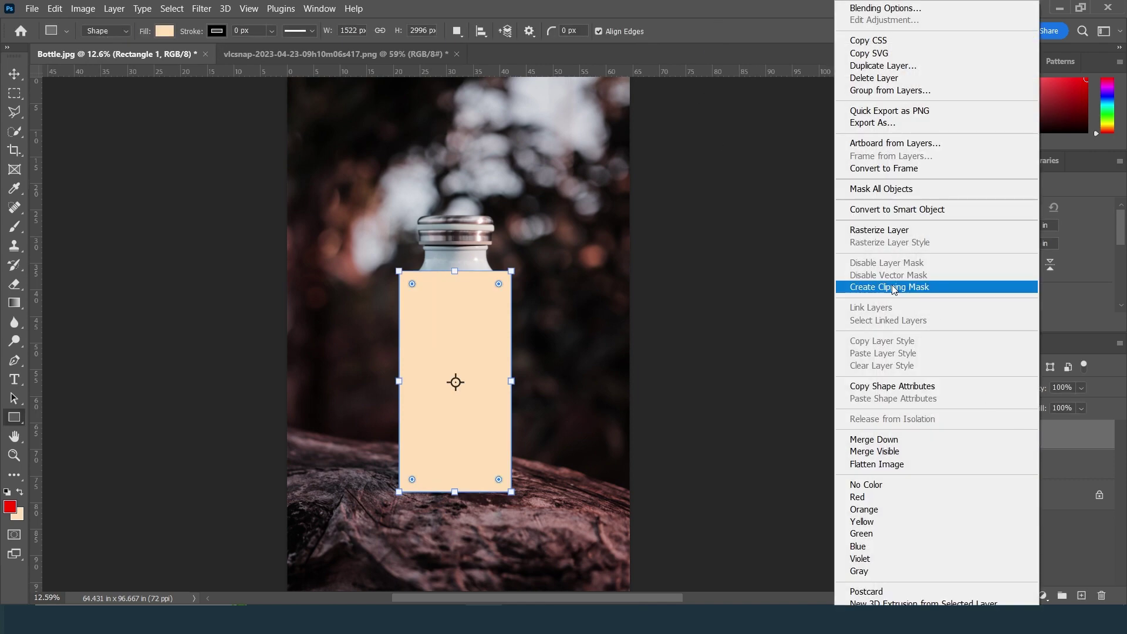
left_click(897, 209)
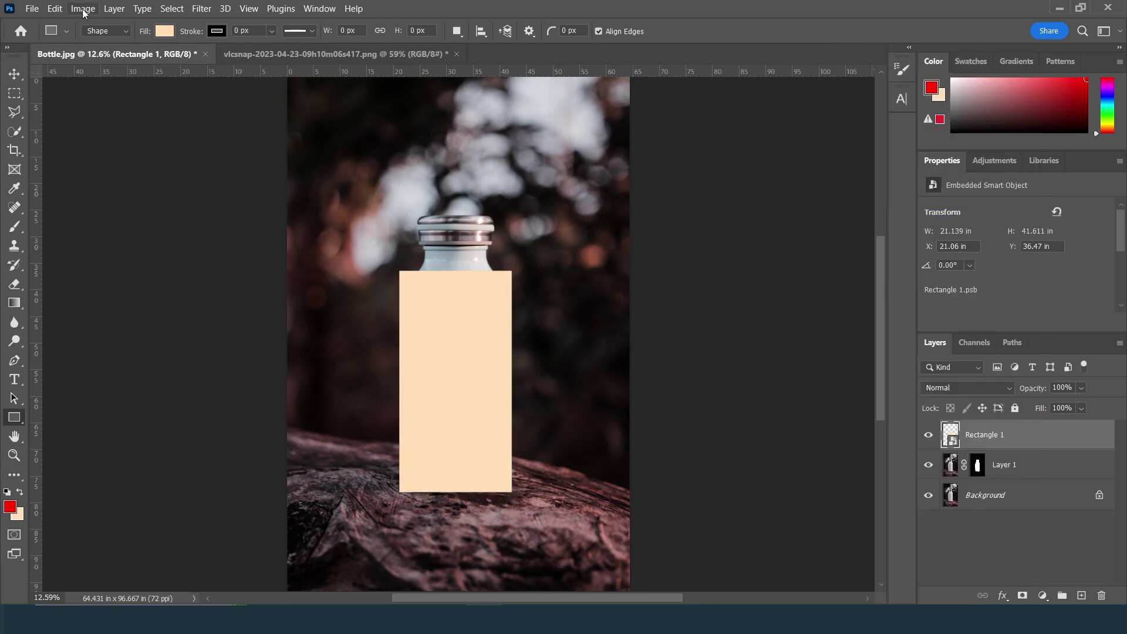
left_click(53, 9)
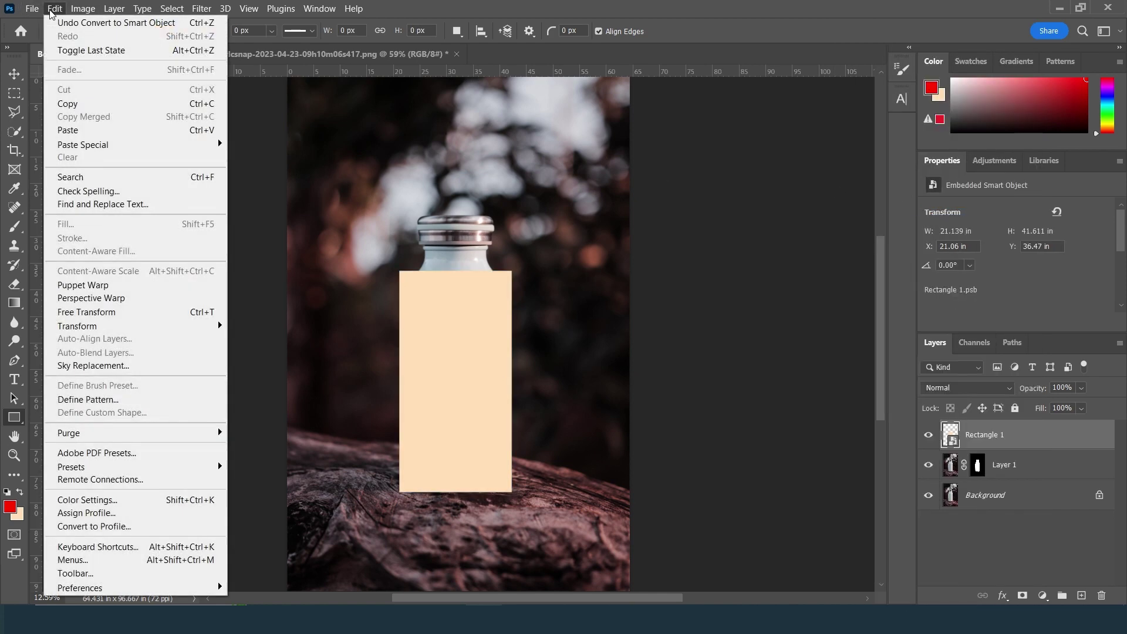
mouse_move(143, 321)
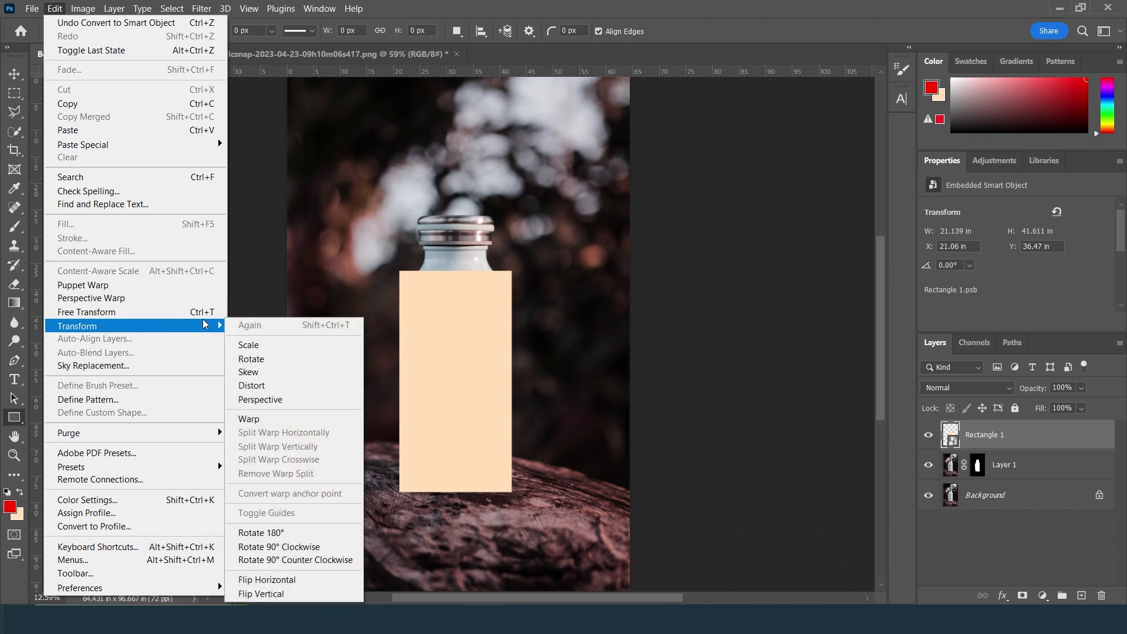
left_click(270, 420)
left_click_drag(440, 272, 490, 261)
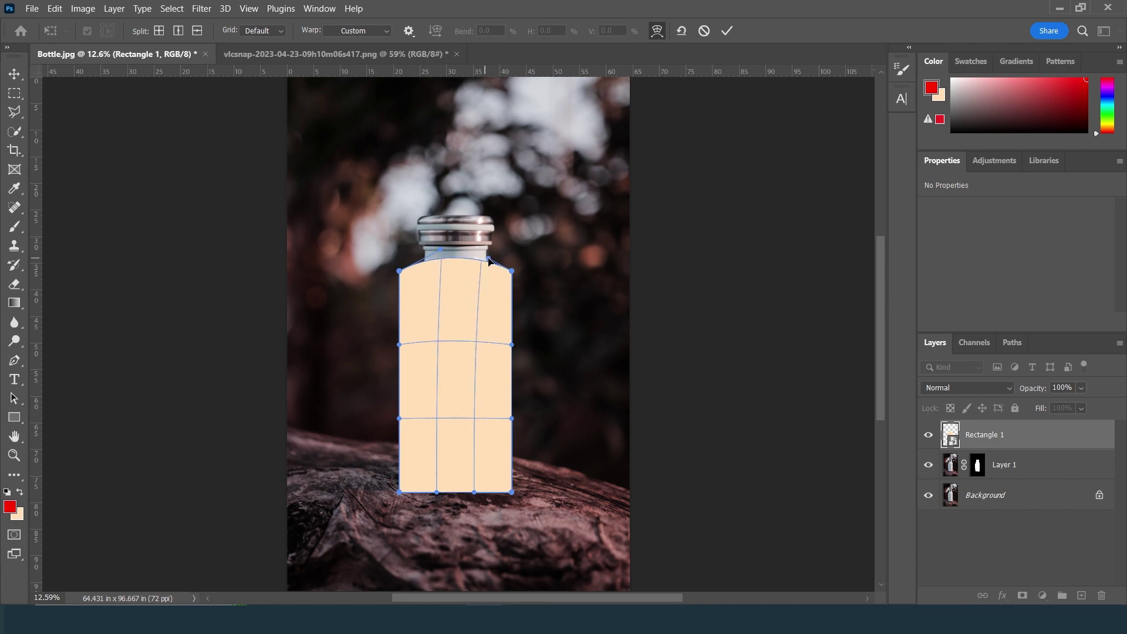
left_click(726, 32)
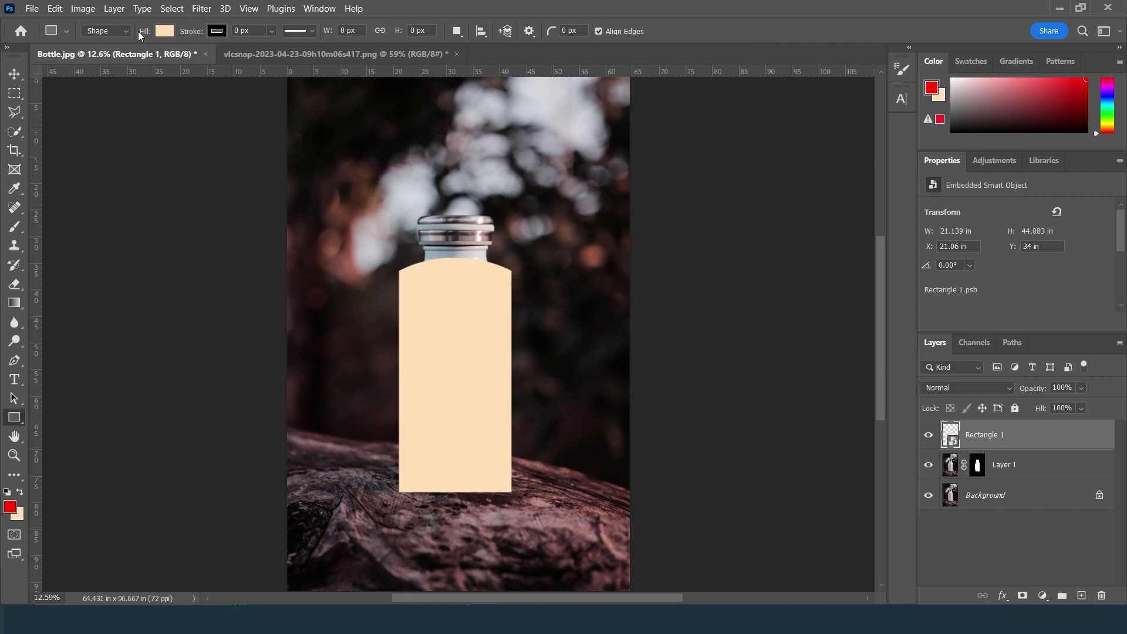
Clip the rectangle smart object to the masked bottle layer with a clipping mask
left_click(107, 10)
mouse_move(121, 27)
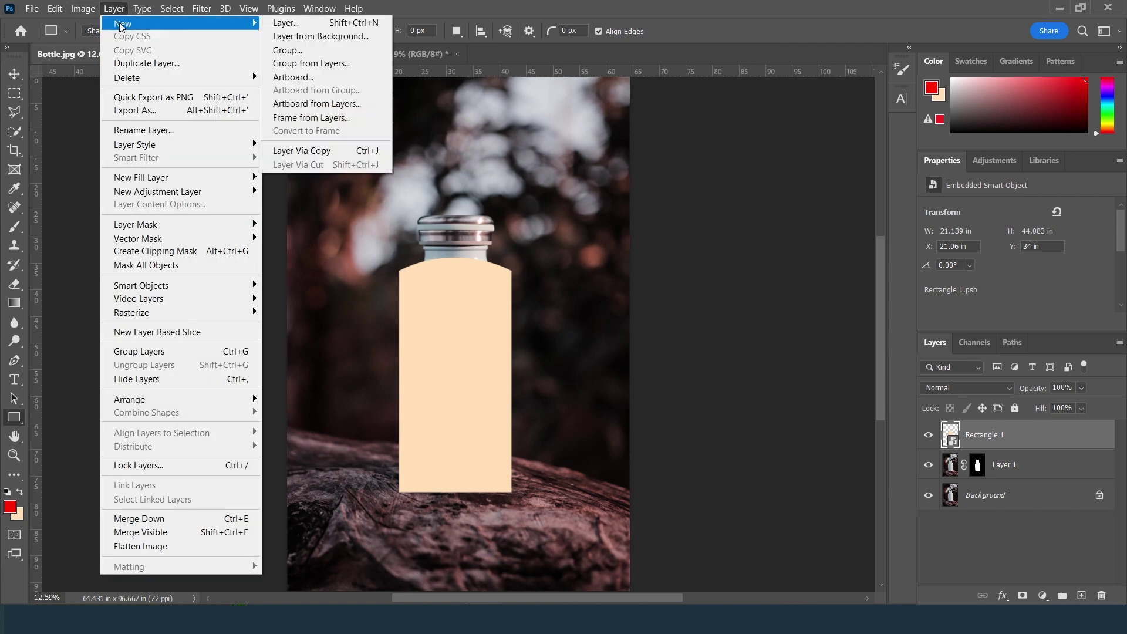
left_click(182, 252)
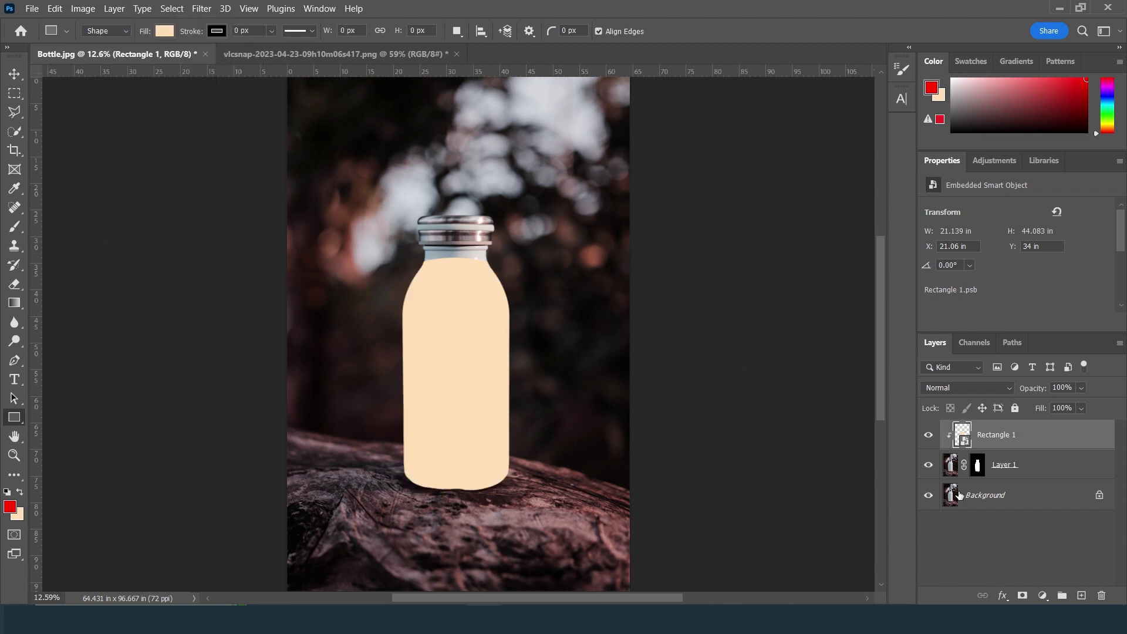
Open the rectangle smart object's contents and copy the Raspberry Milk artwork from the vlcsnap PNG document into it
double_click(963, 440)
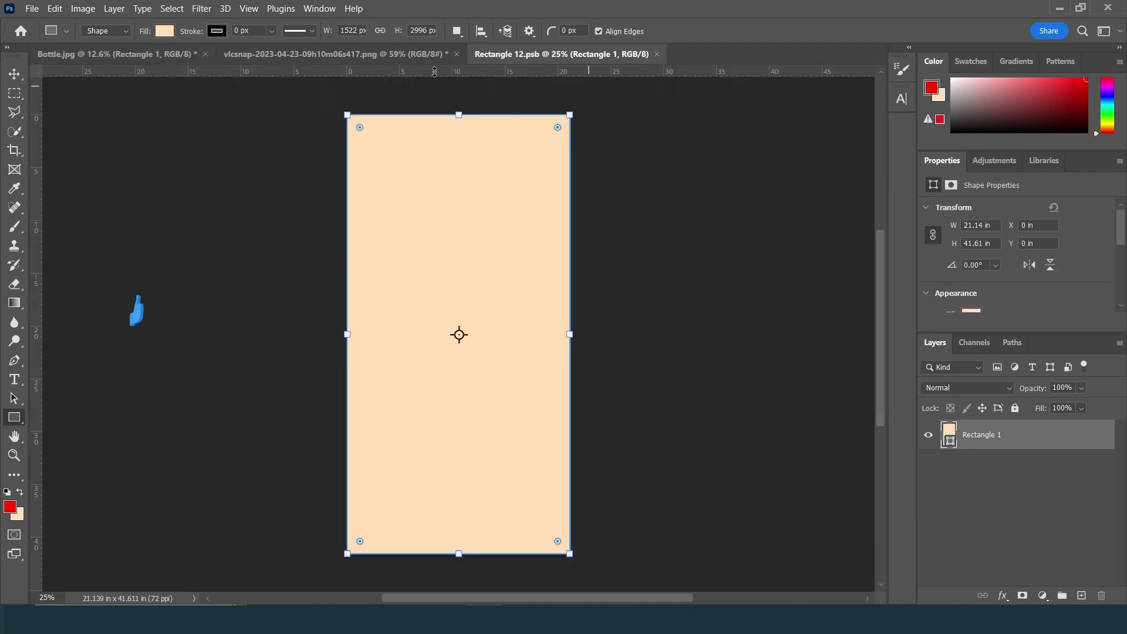
left_click(395, 55)
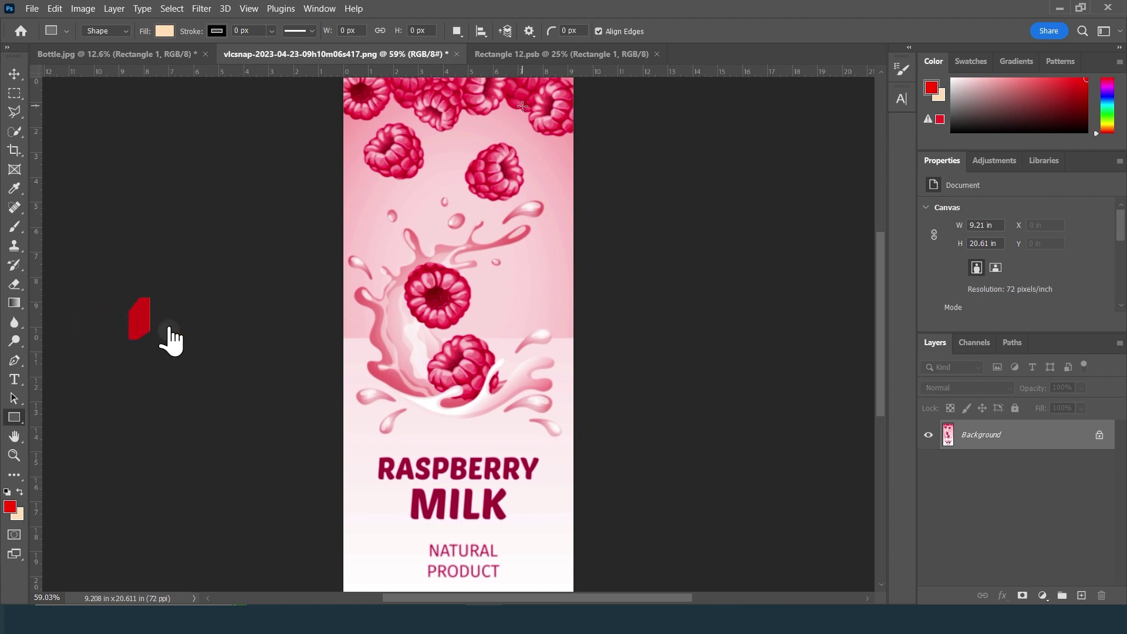
left_click(15, 75)
left_click_drag(516, 125, 470, 272)
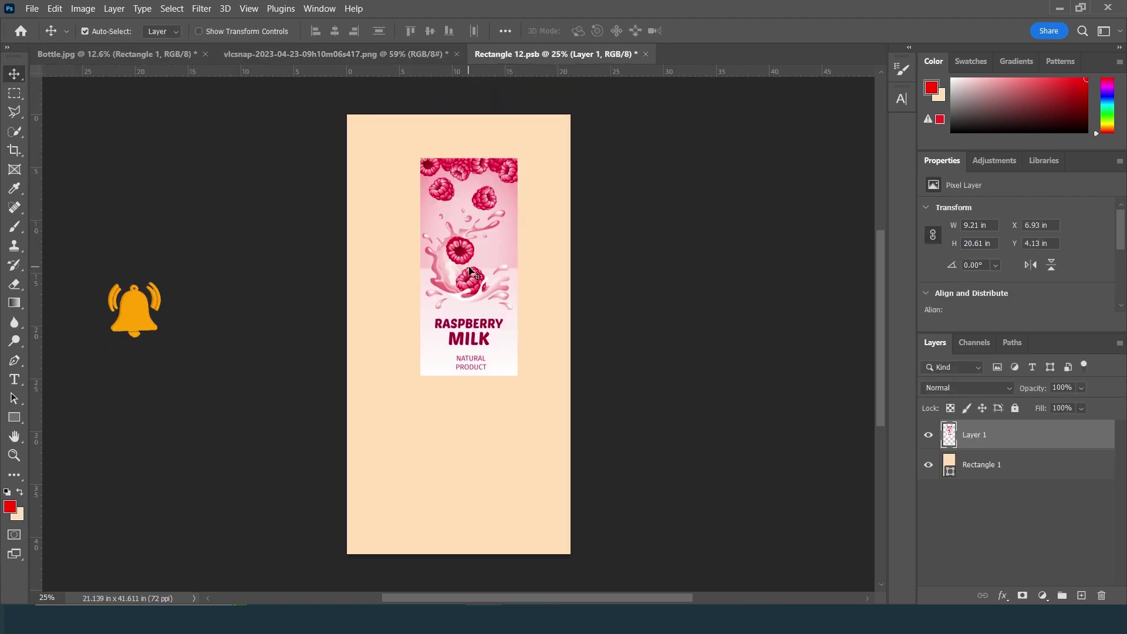
Free-transform the Raspberry Milk artwork and align it with the upper-left corner of the rectangle
key("ctrl+t")
left_click_drag(476, 227, 405, 180)
key("Up")
key("Up")
key("Up")
key("Up")
key("Up")
key("Up")
key("Up")
key("Up")
key("Up")
key("Up")
key("Up")
key("Up")
key("Up")
key("Up")
key("Up")
key("Up")
key("Up")
key("Up")
key("Up")
key("Up")
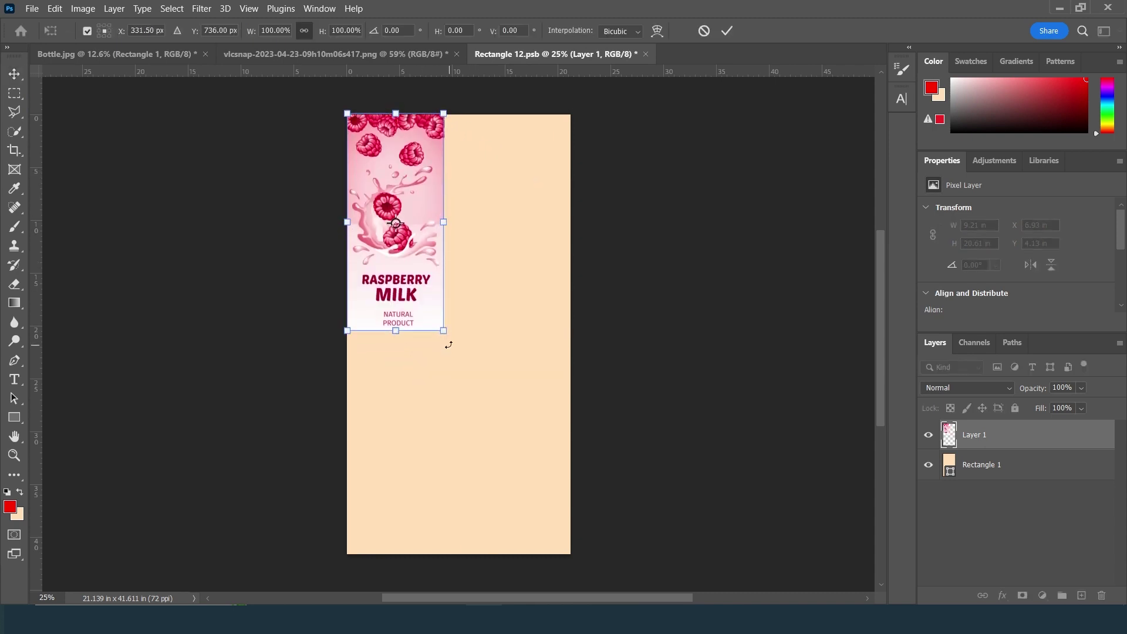
Scale the artwork to about 229.56% width and 202.36% height, centred so it covers the whole rectangle, and apply the transform
left_click_drag(443, 333, 708, 486)
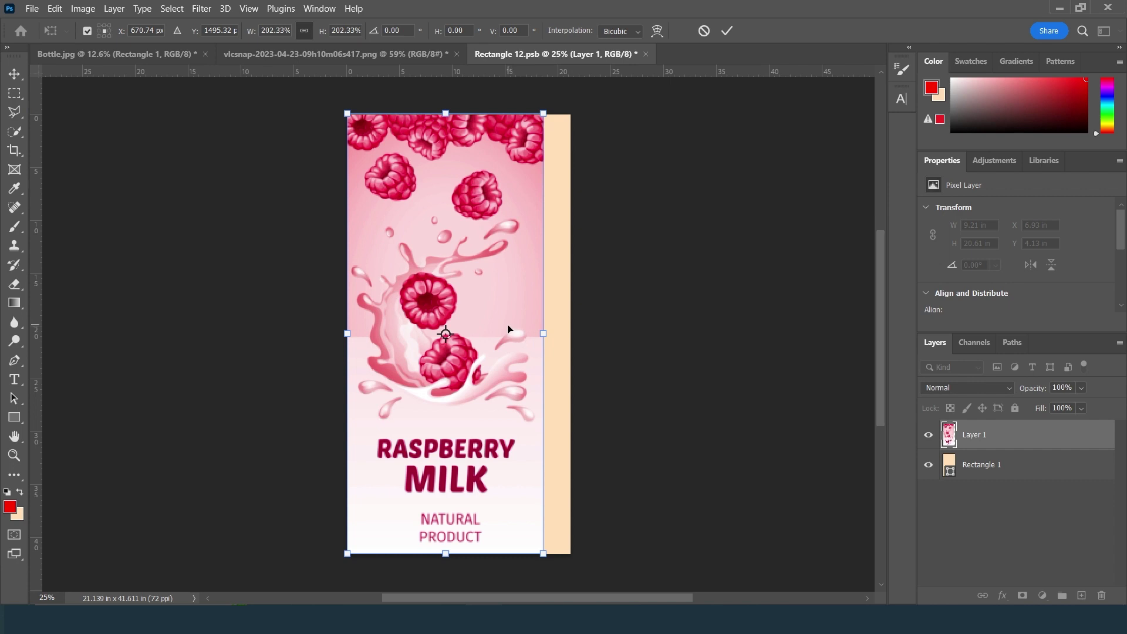
left_click_drag(508, 328, 518, 328)
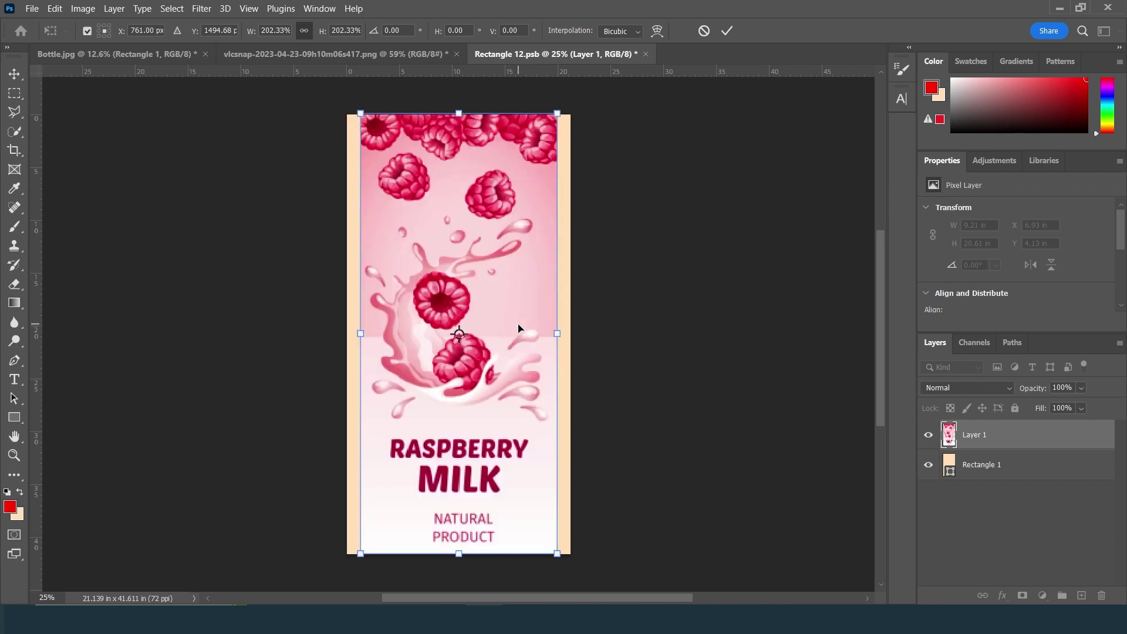
left_click_drag(559, 338, 572, 338)
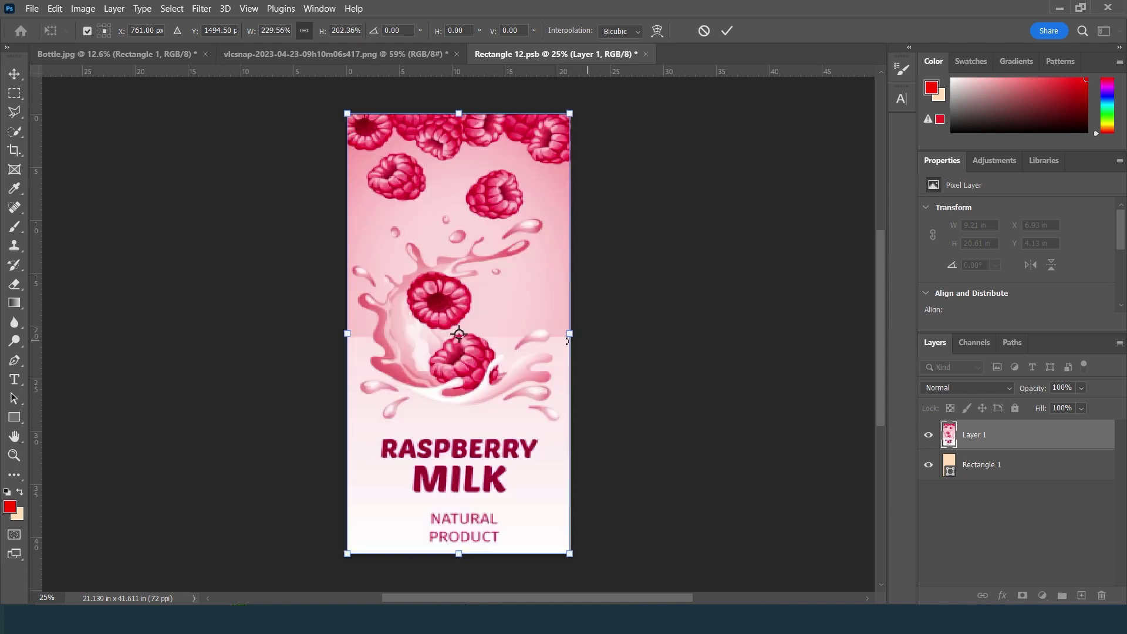
key("Return")
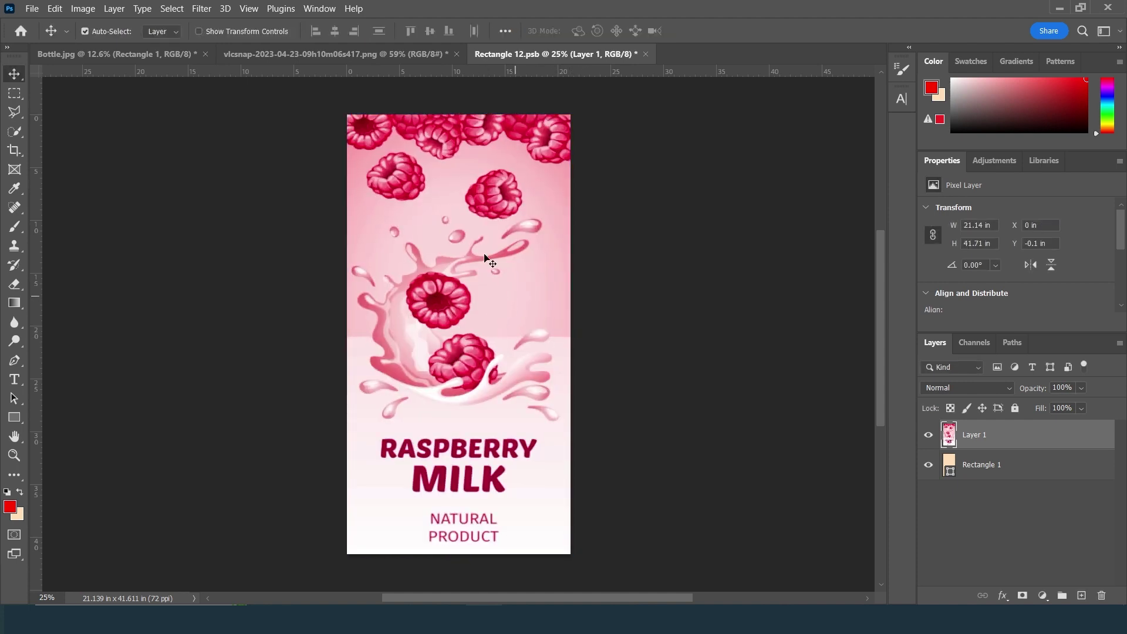
Save the smart object's contents and return to the Bottle.jpg document
left_click(33, 8)
left_click(71, 166)
left_click(131, 52)
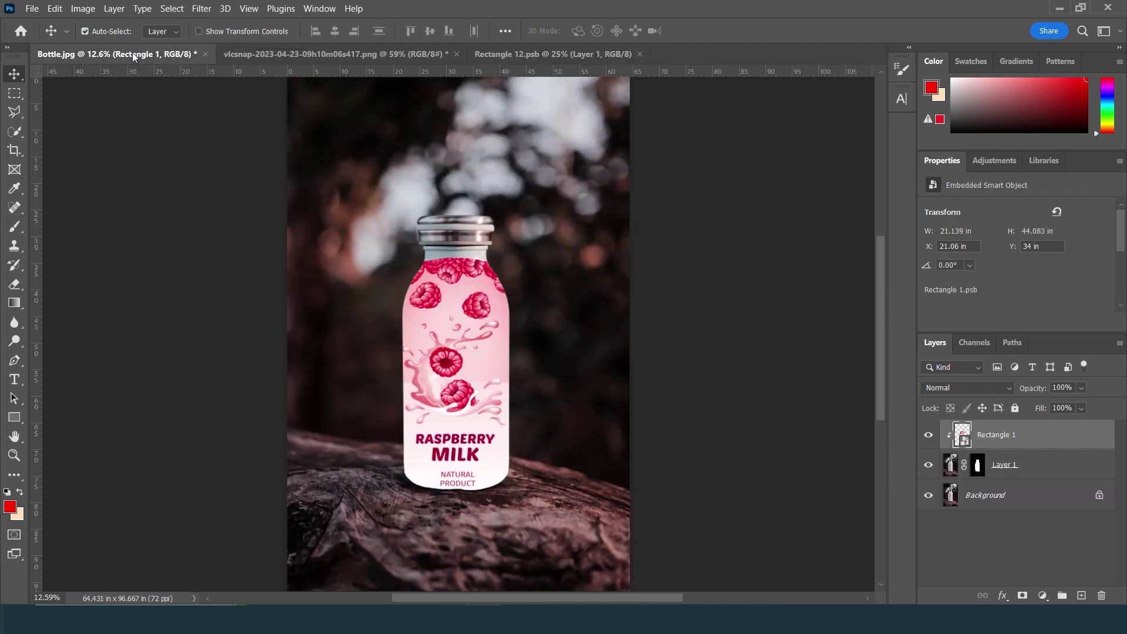
Open the label layer's Blending Options and set its blend mode to Multiply
key("z")
left_click_drag(483, 319, 319, 321)
right_click(1054, 446)
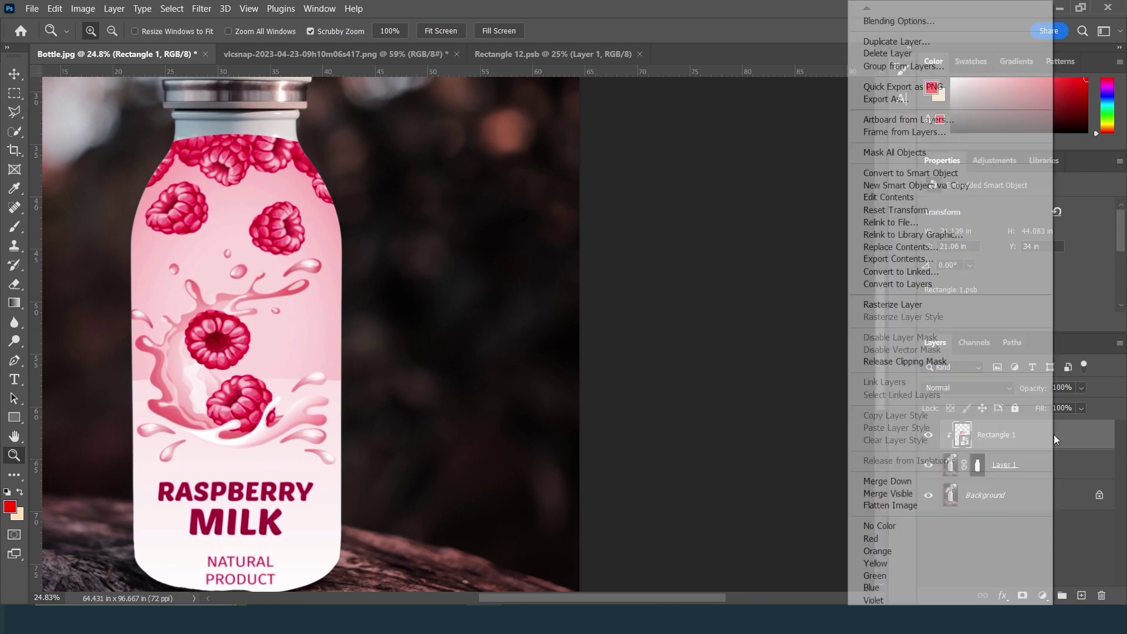
left_click(912, 22)
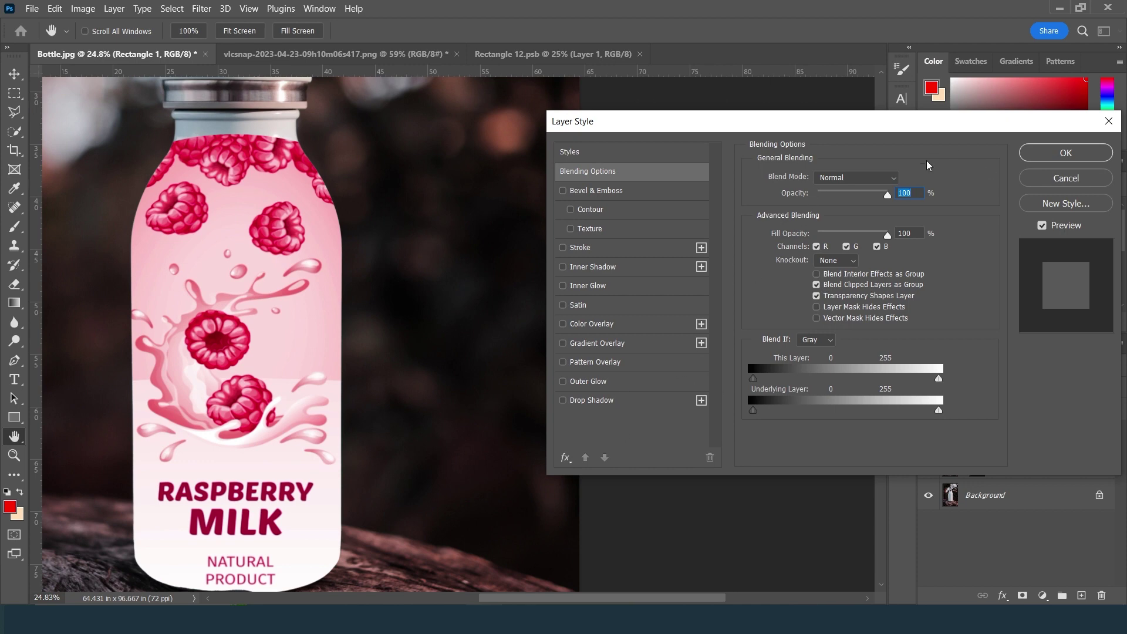
left_click(882, 178)
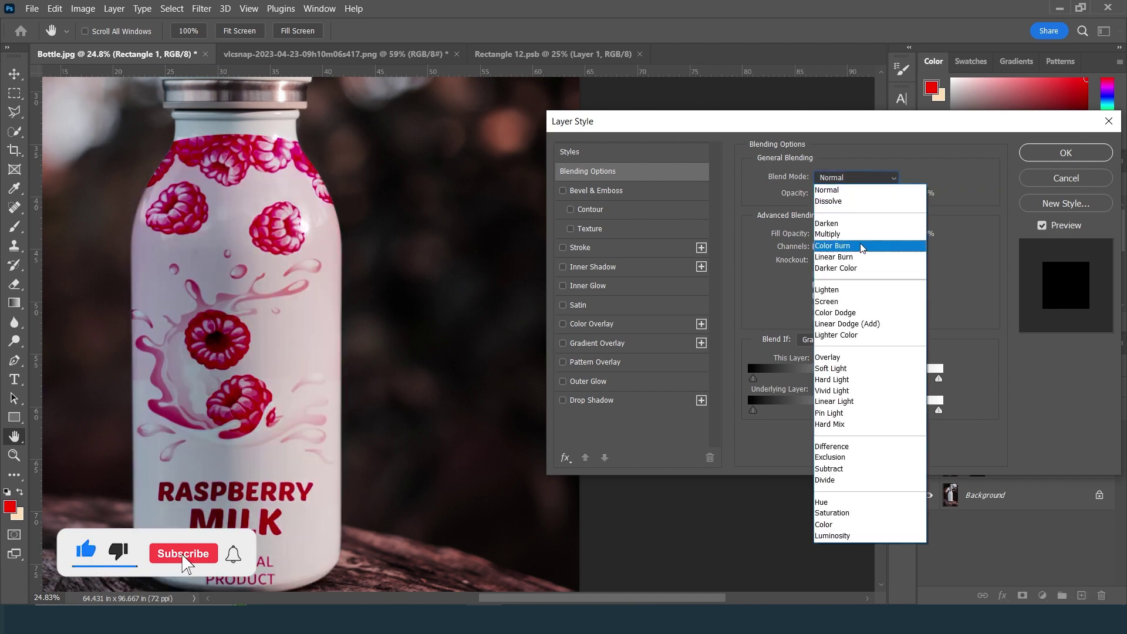
left_click(826, 234)
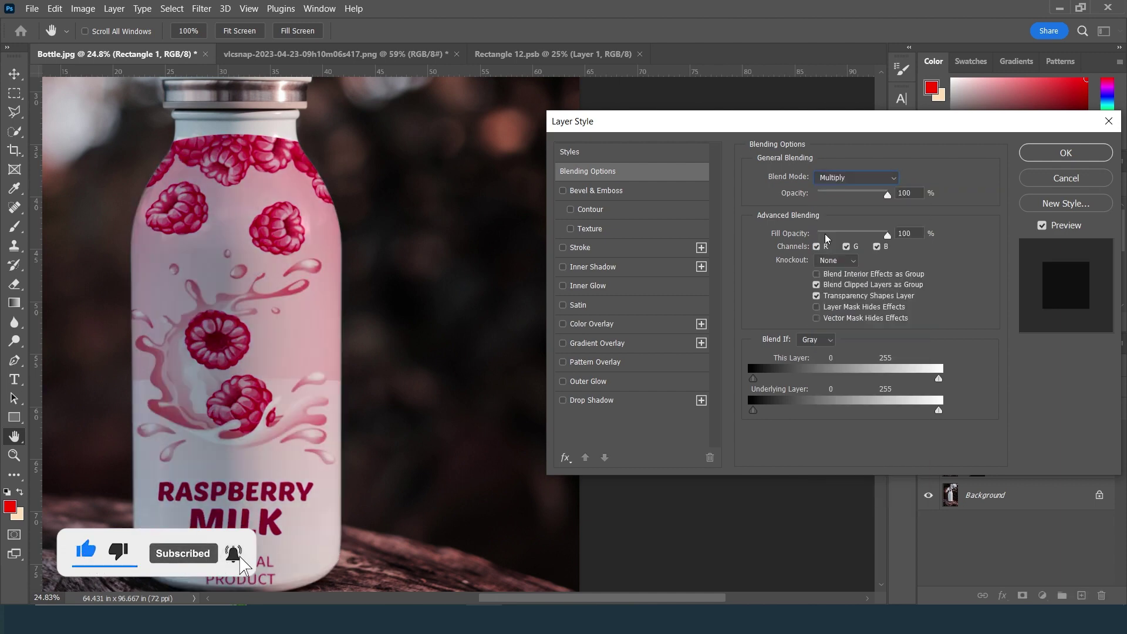
Split the Blend If Underlying Layer highlight slider to 197 / 255, adjust the remaining Blend If sliders, and apply the layer style
key("alt")
mouse_move(938, 415)
left_mouse_down()
mouse_move(883, 415)
mouse_move(942, 413)
left_mouse_up()
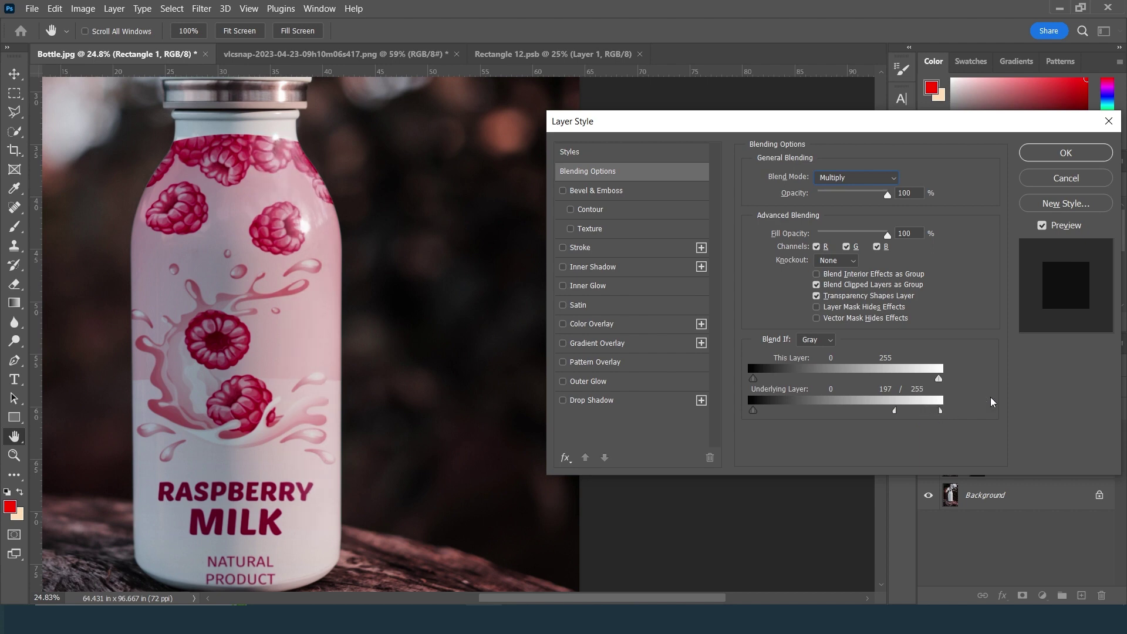
mouse_move(758, 415)
left_mouse_down()
mouse_move(787, 414)
mouse_move(744, 415)
mouse_move(801, 415)
mouse_move(780, 413)
left_mouse_up()
key("alt")
mouse_move(936, 382)
left_mouse_down()
mouse_move(906, 382)
mouse_move(957, 386)
left_mouse_up()
mouse_move(753, 378)
left_mouse_down()
mouse_move(799, 382)
mouse_move(745, 379)
left_mouse_up()
key("z")
left_click(1078, 154)
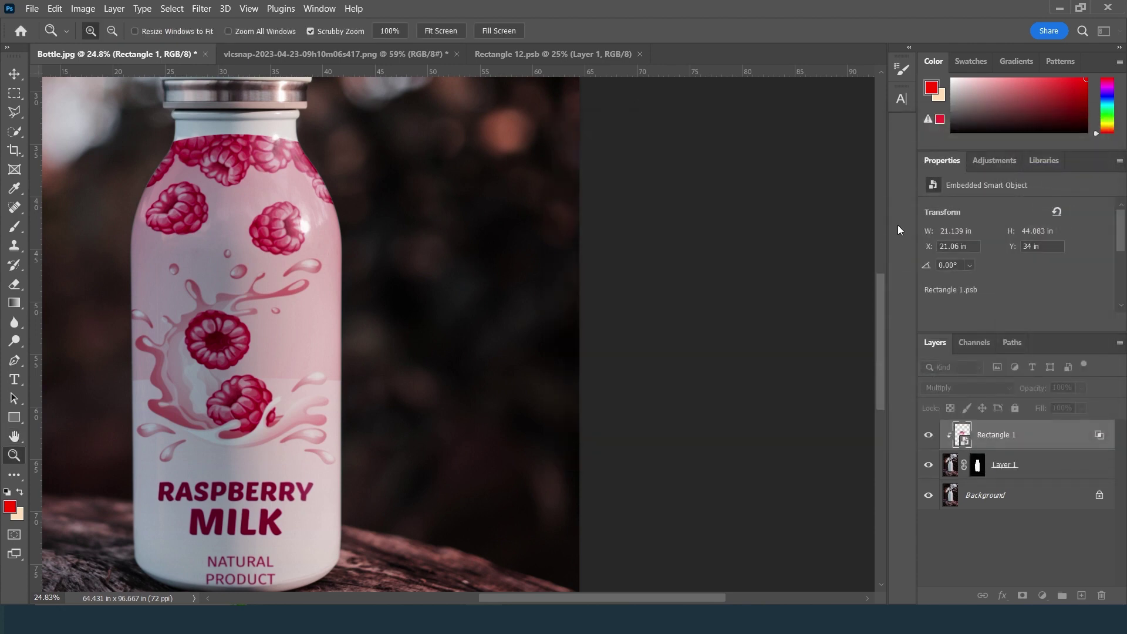
Examine how the label blends with the bottle's highlights and shadows up close and with the whole image fitted on screen
right_click(453, 272)
left_click(469, 279)
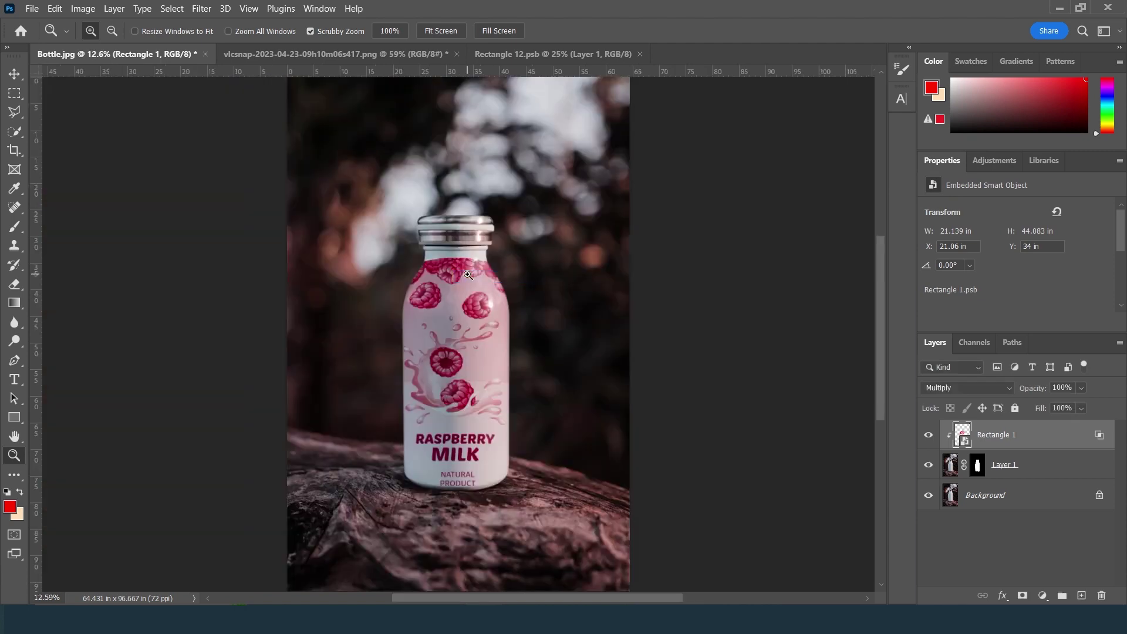
left_click_drag(456, 346, 457, 347)
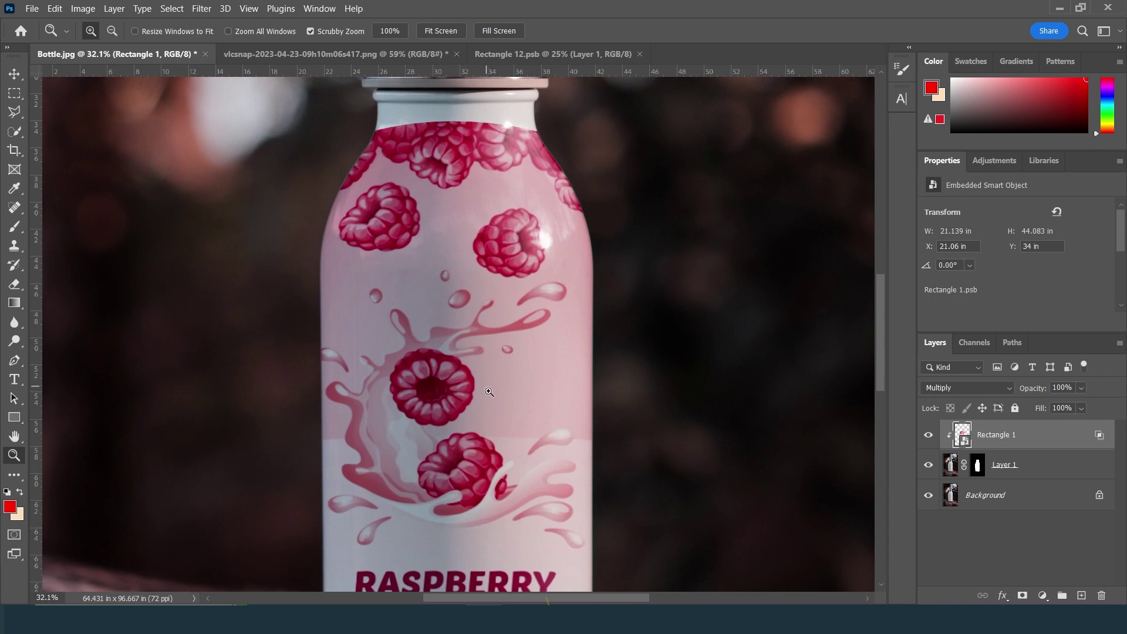
left_click_drag(493, 405, 514, 327)
left_click_drag(507, 443, 492, 296)
left_click_drag(505, 214, 525, 393)
left_click_drag(528, 238, 536, 314)
right_click(518, 277)
left_click(517, 280)
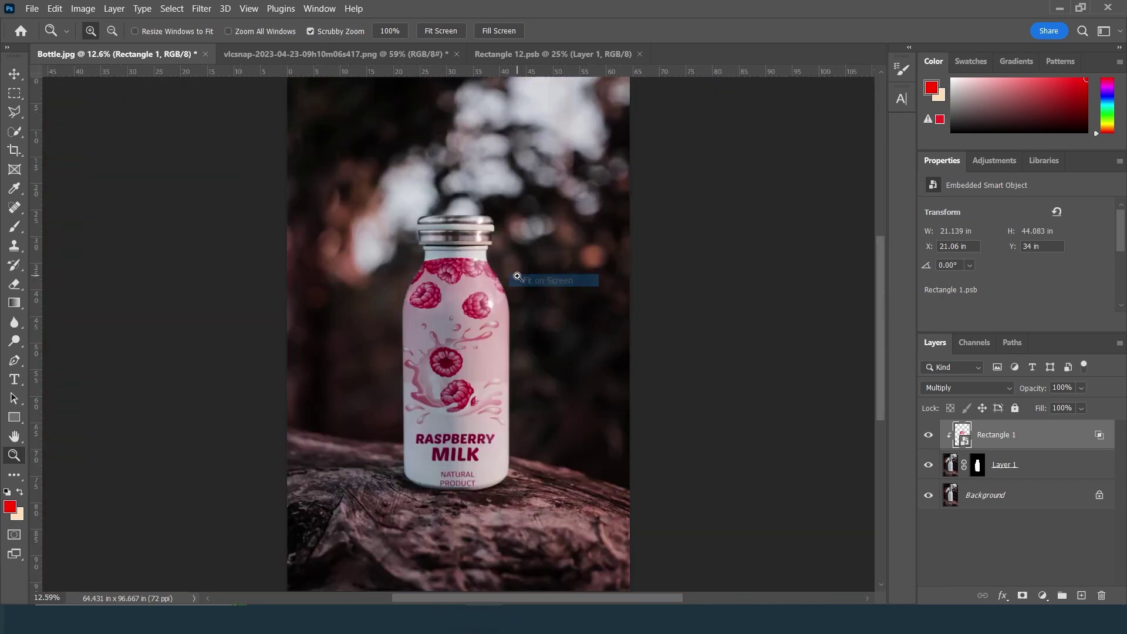